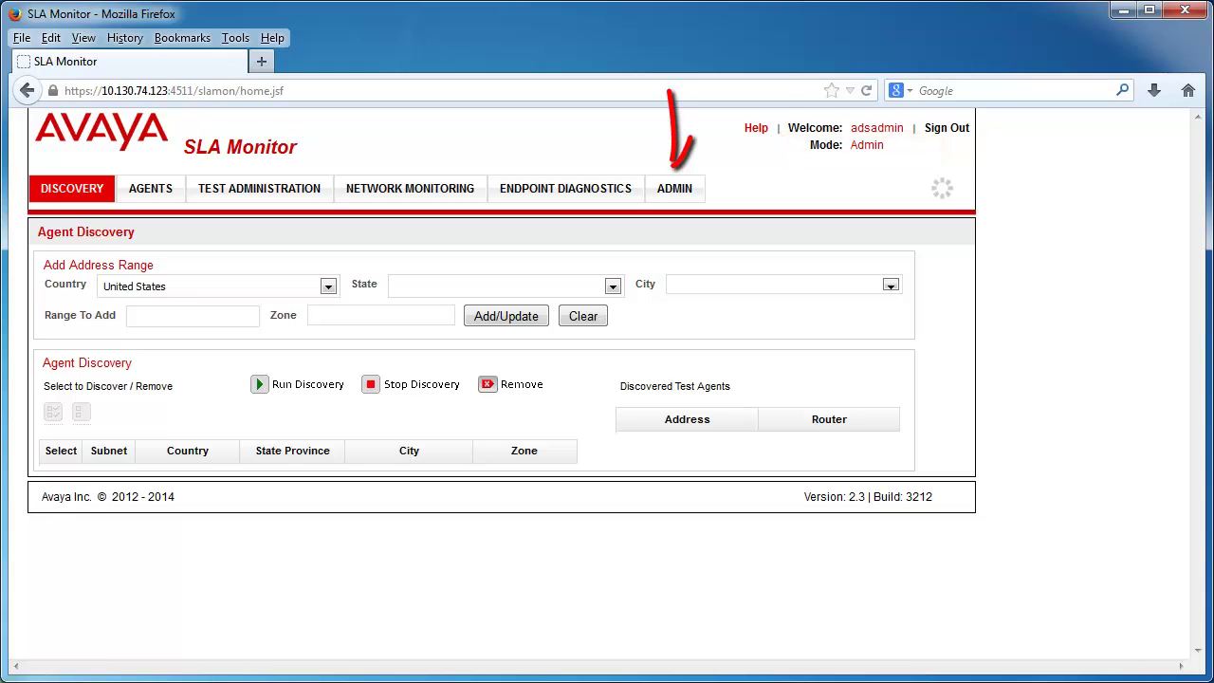
- On the Admin SNMP Traps page, enter 192.168.10.100 as a new destination IP/host name
mouse_move(674, 188)
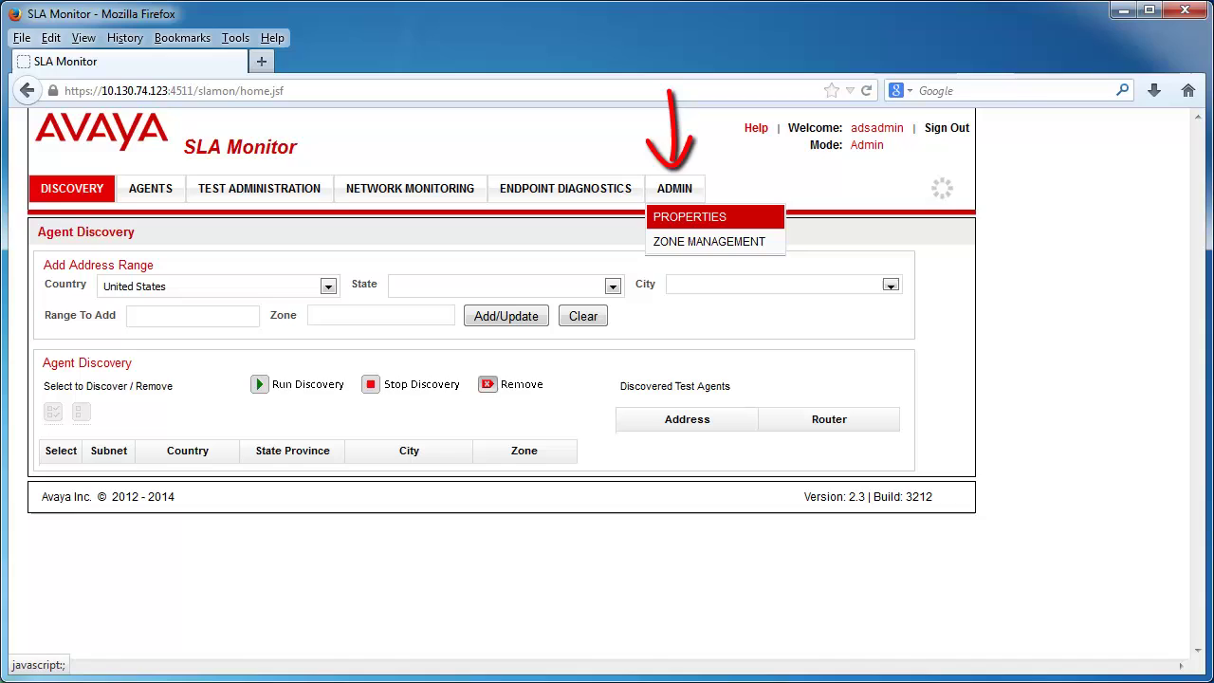
click(690, 216)
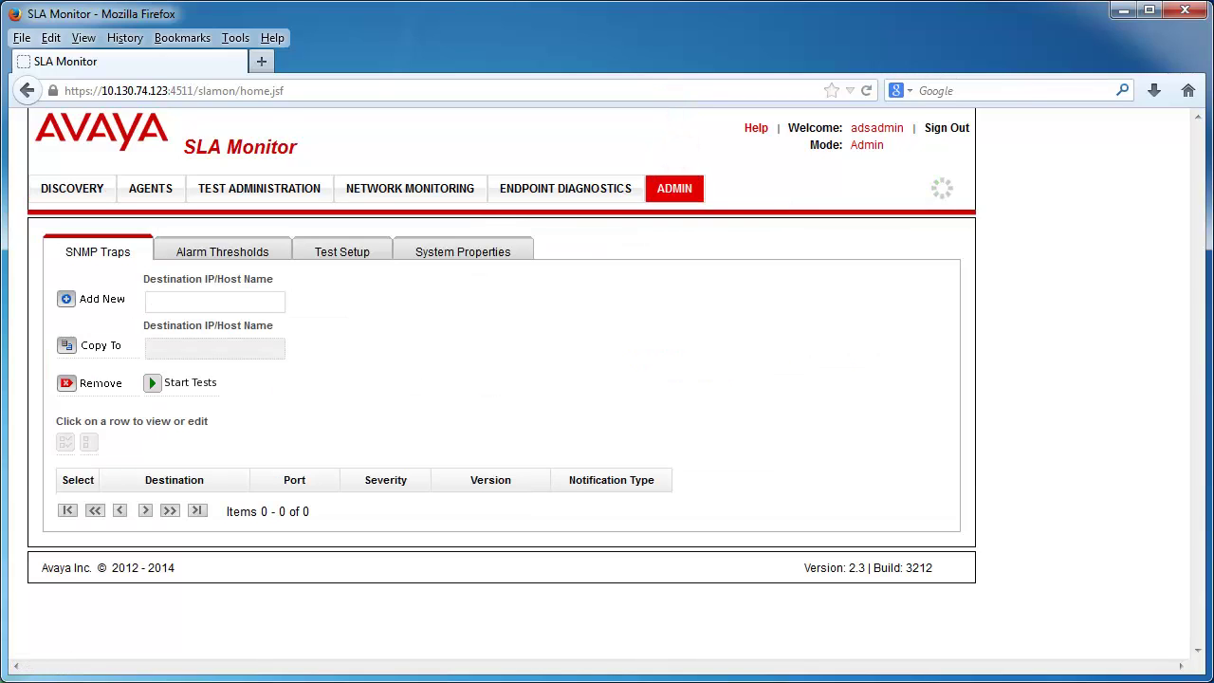
text(192.)
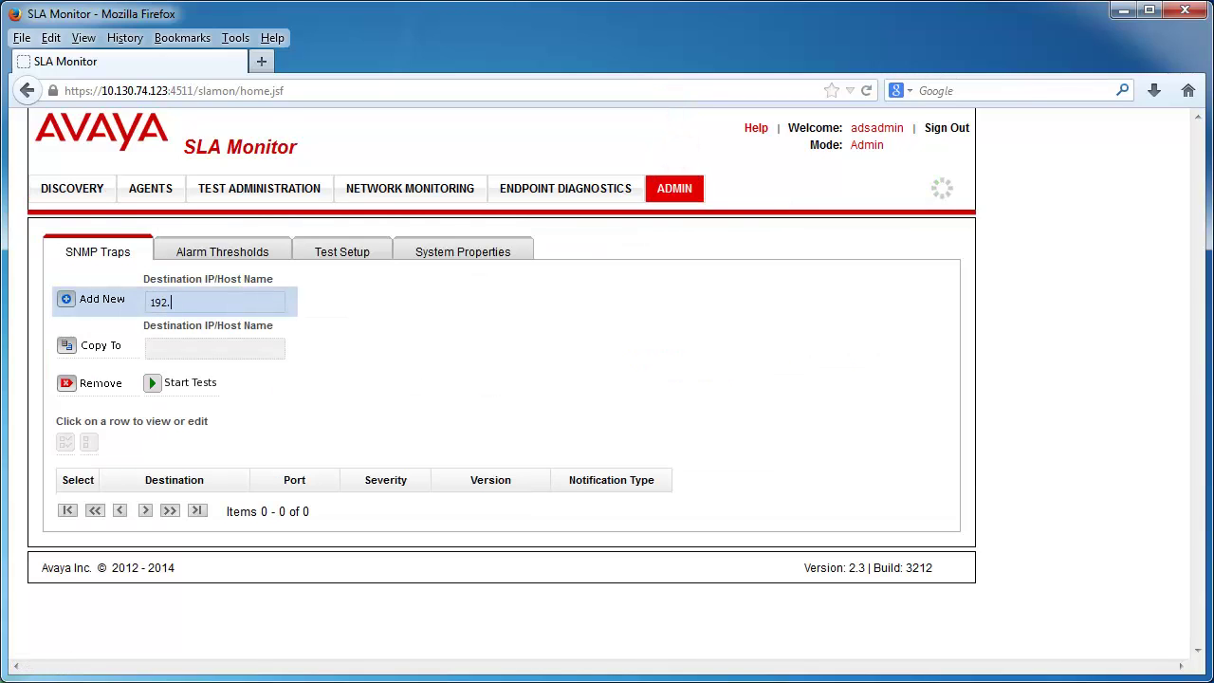
text(168.10.100)
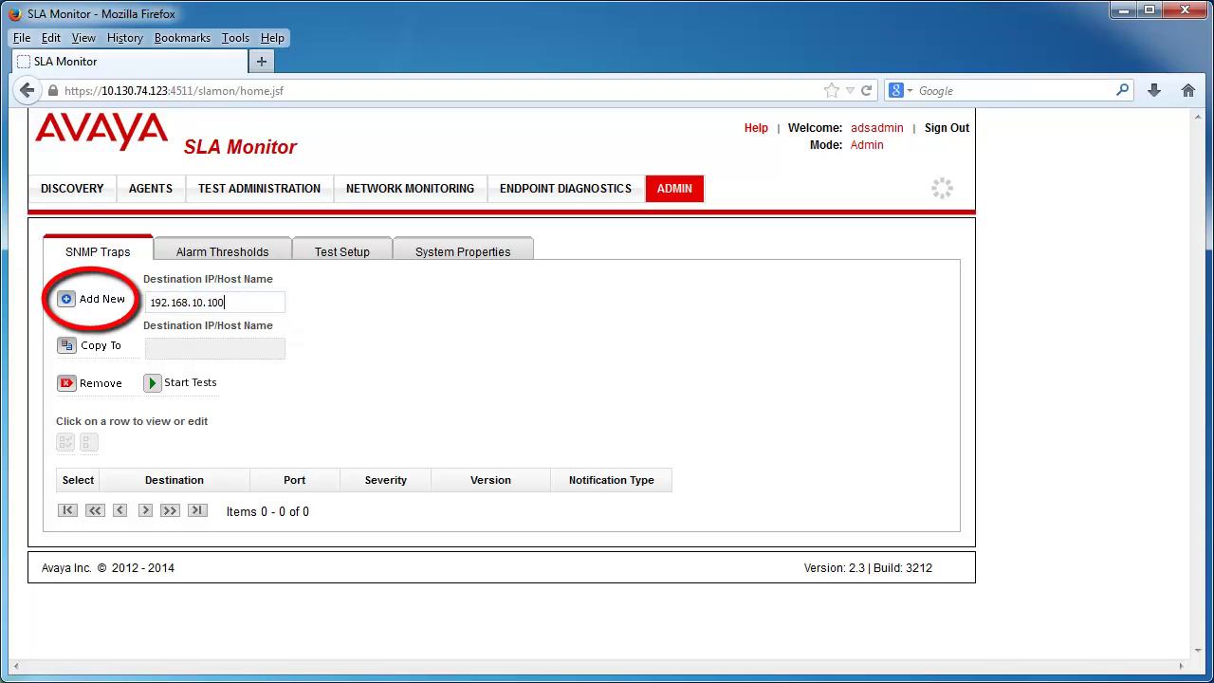
- Add the 192.168.10.100 trap destination and set its severity to Minor and above
click(95, 299)
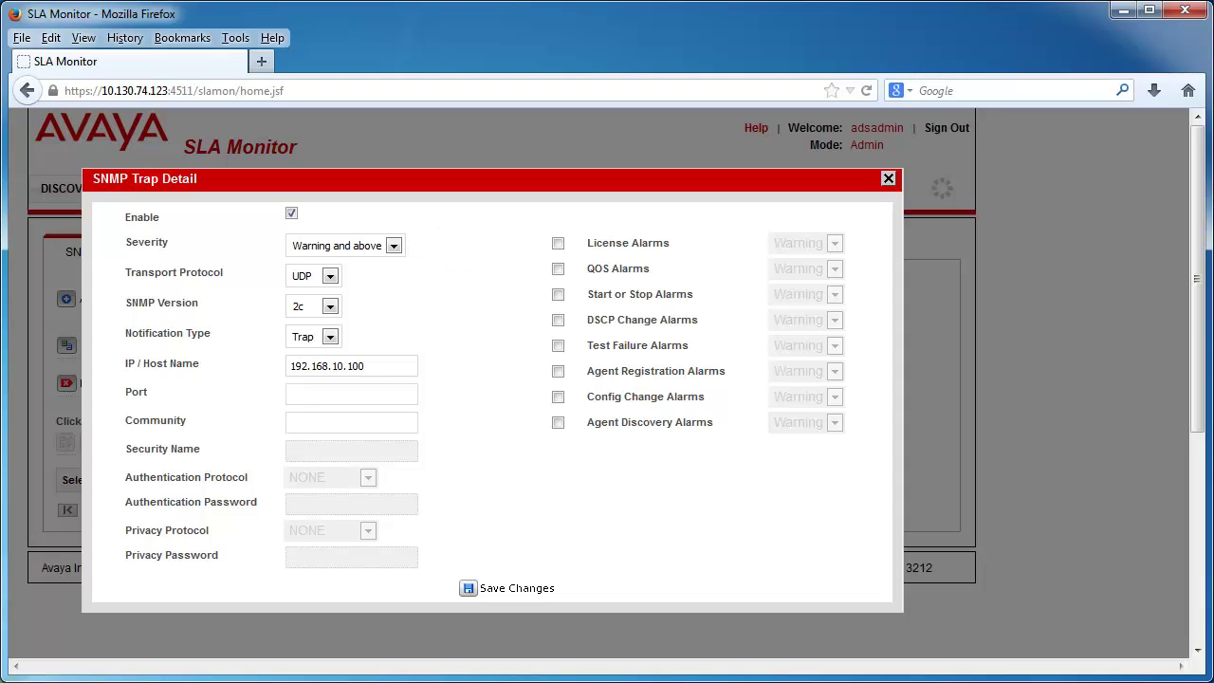
key(alt+Down)
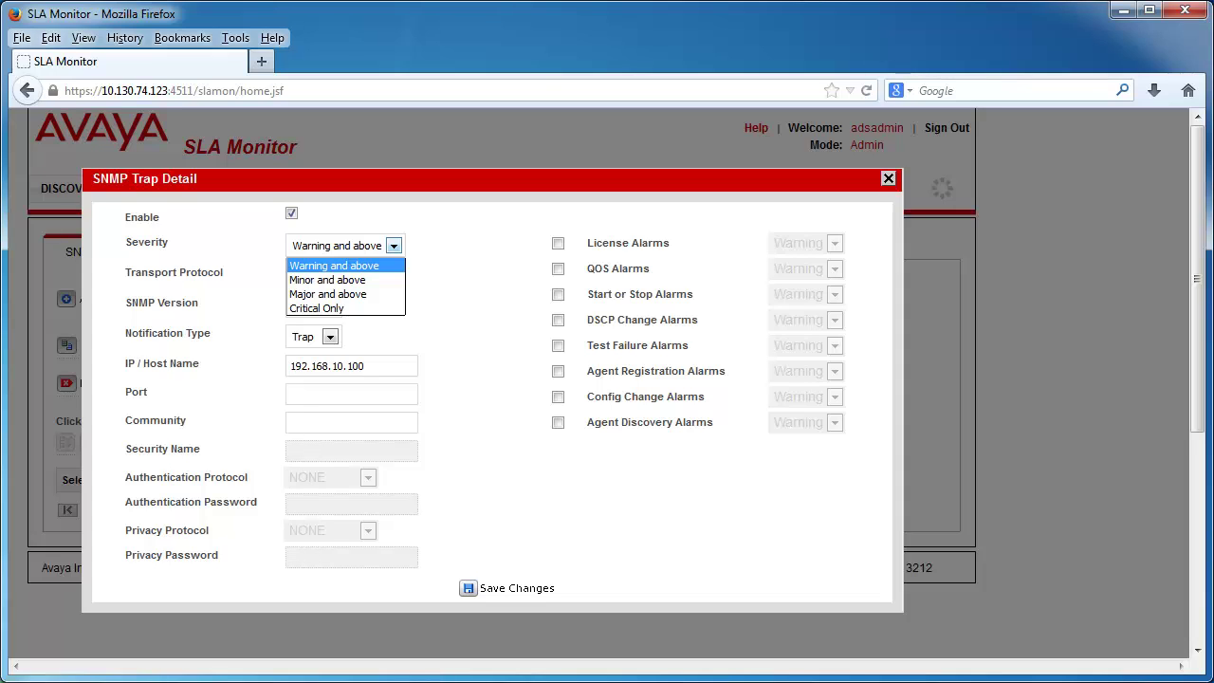
key(Down)
key(Return)
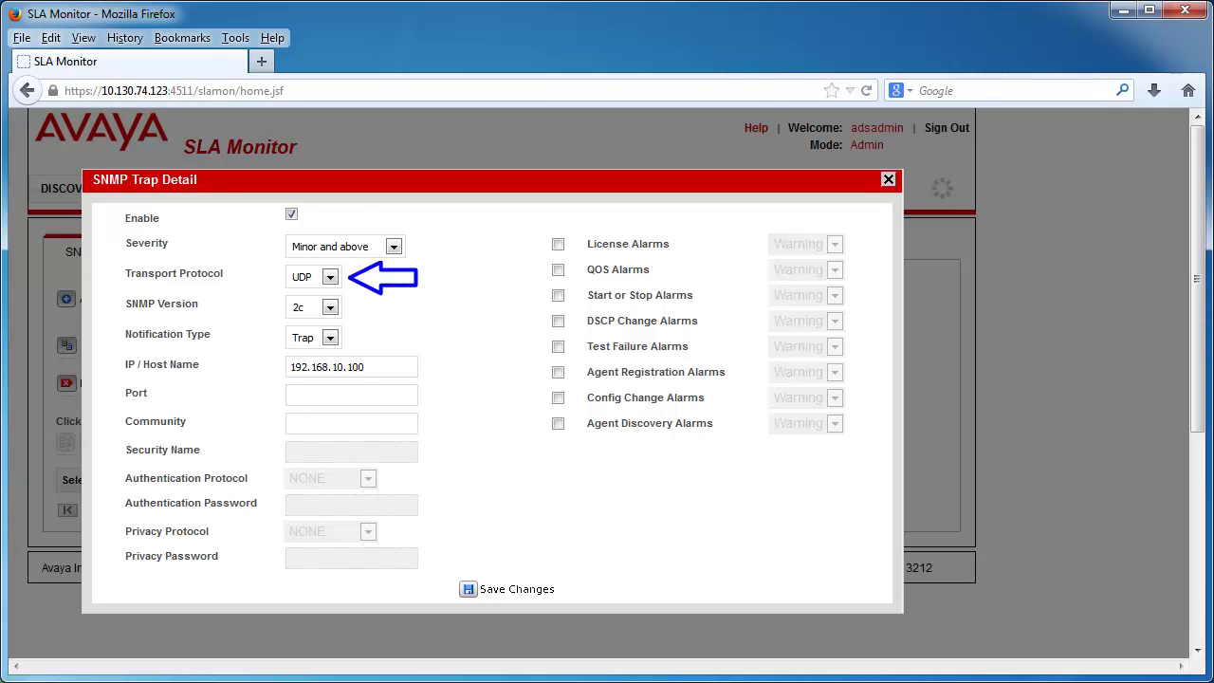
key(alt+Down)
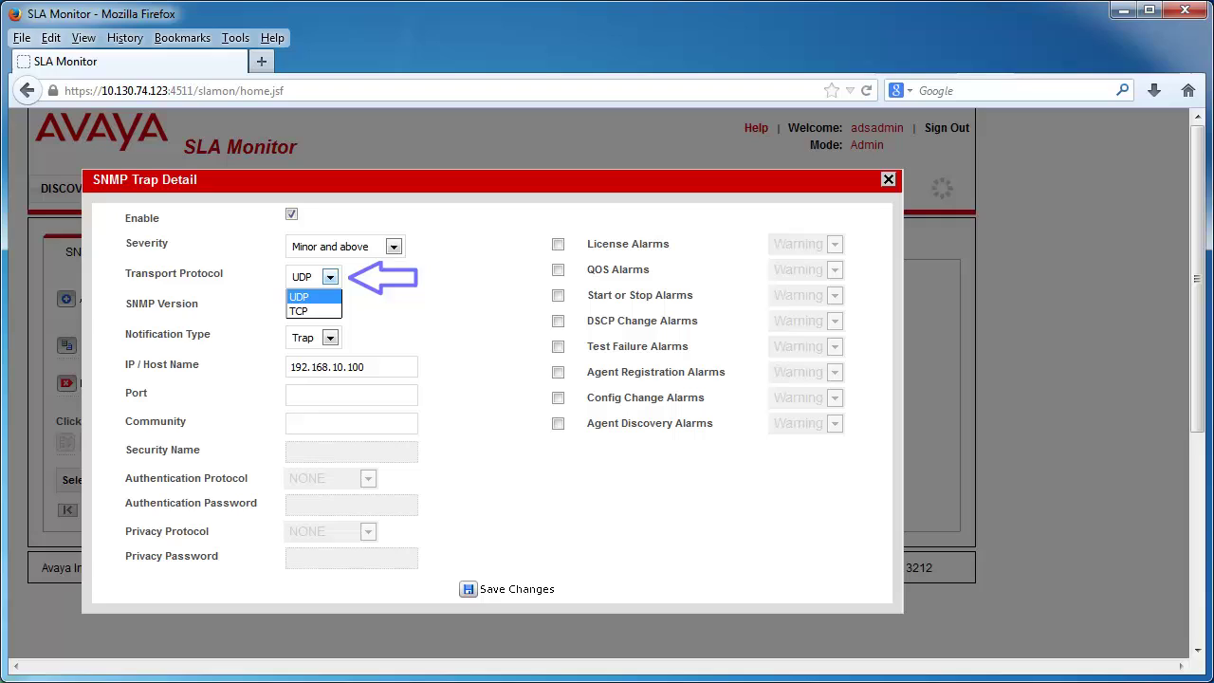
key(Return)
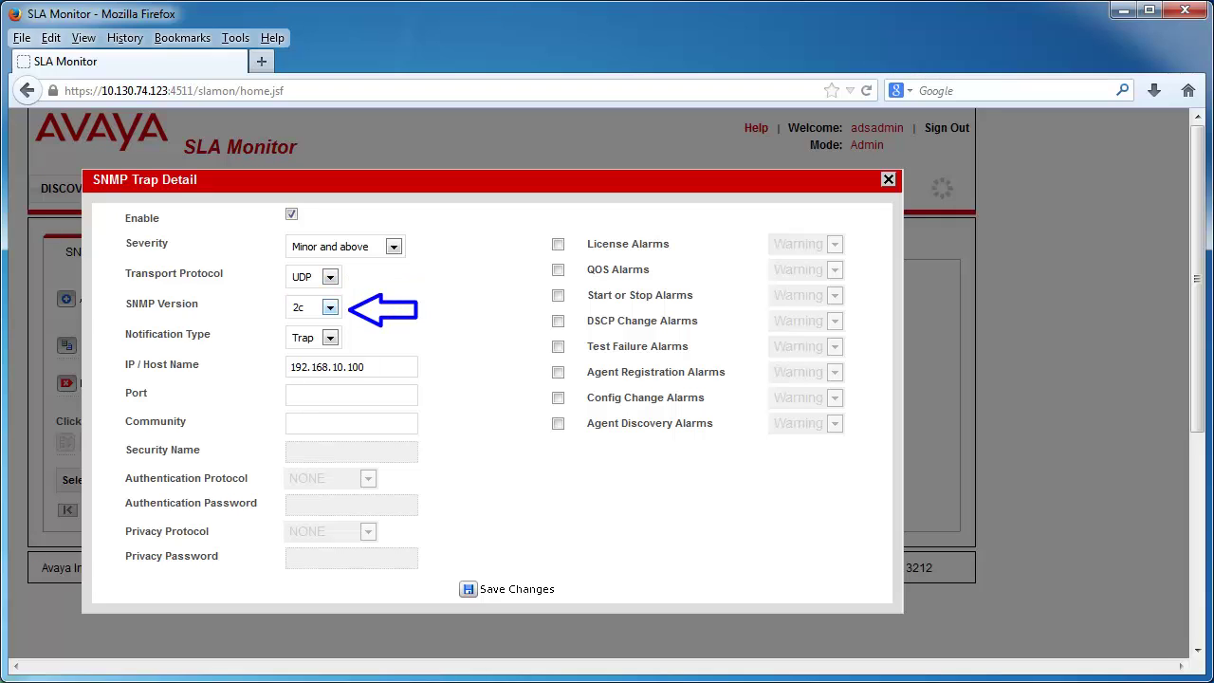
click(329, 307)
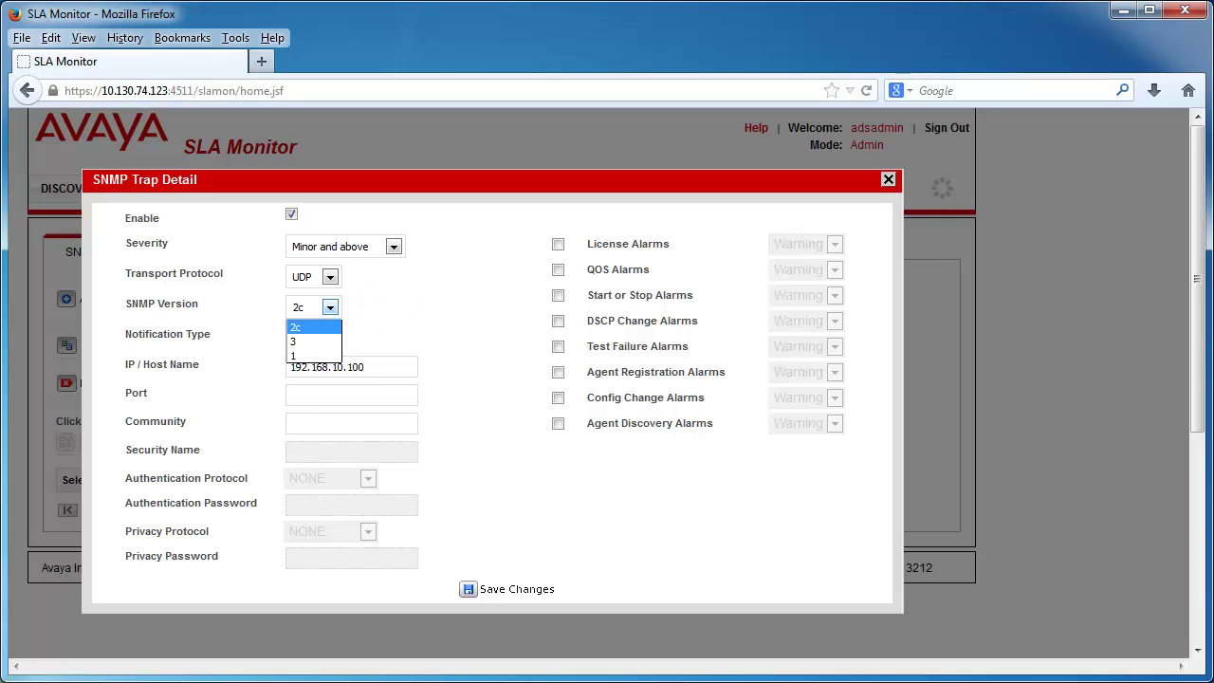
key(Down)
key(Return)
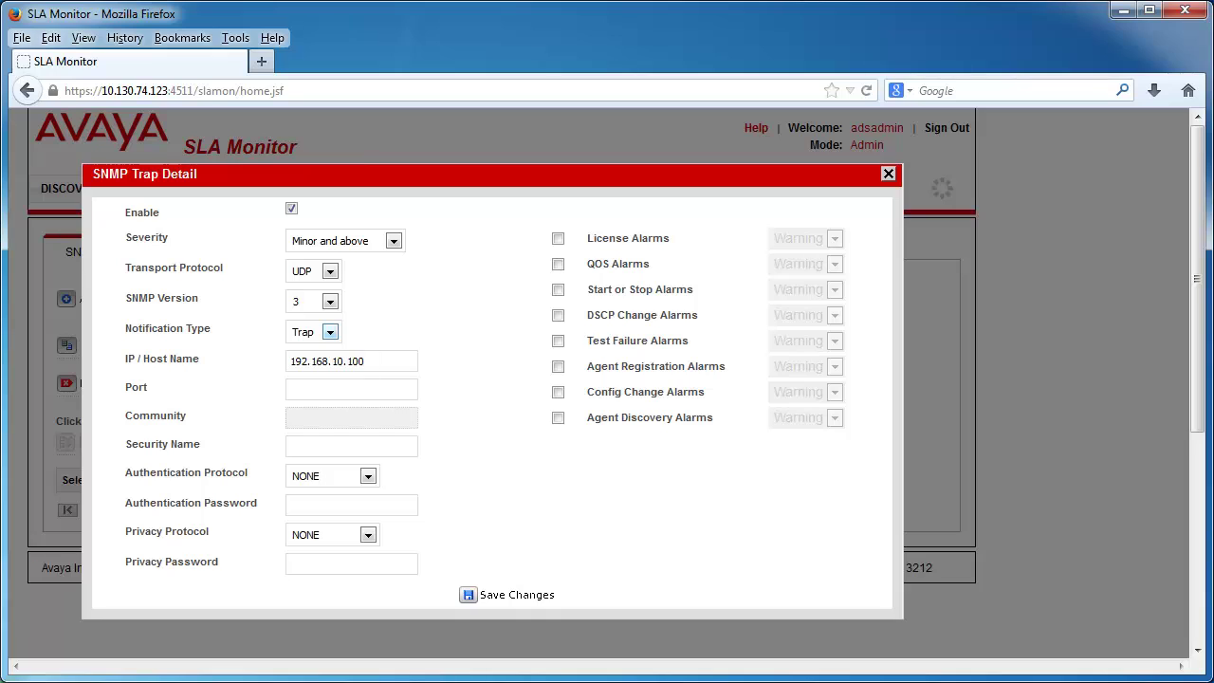
key(alt+Down)
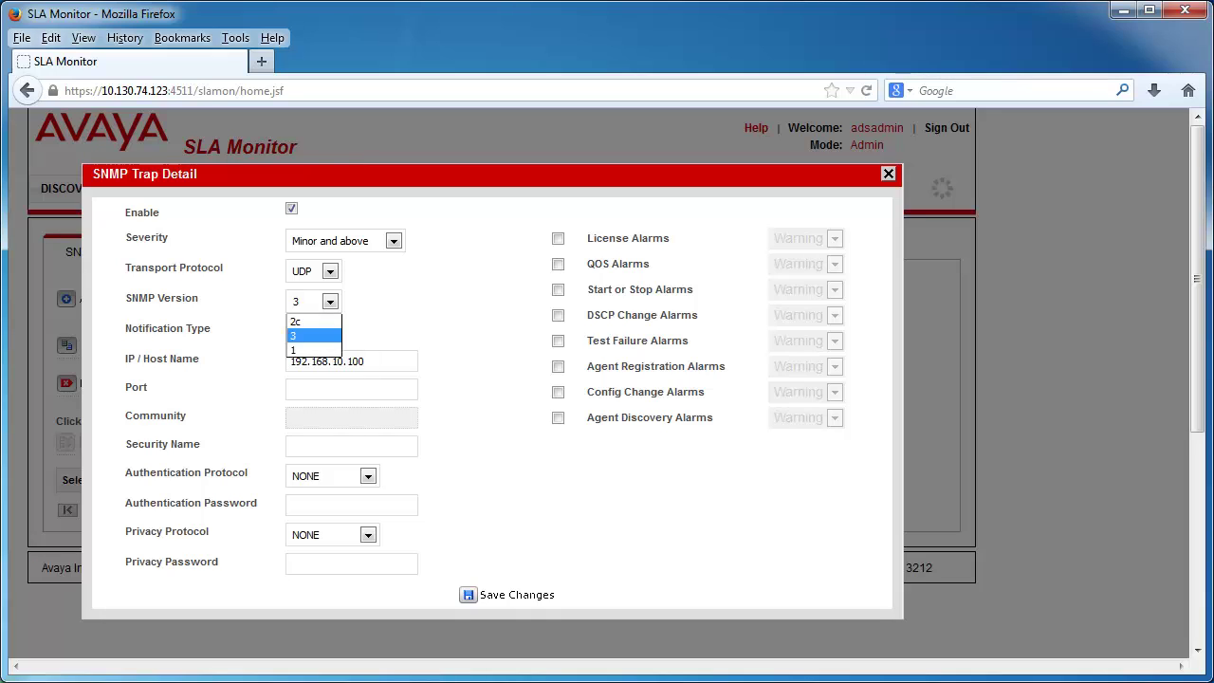
key(Up)
key(Return)
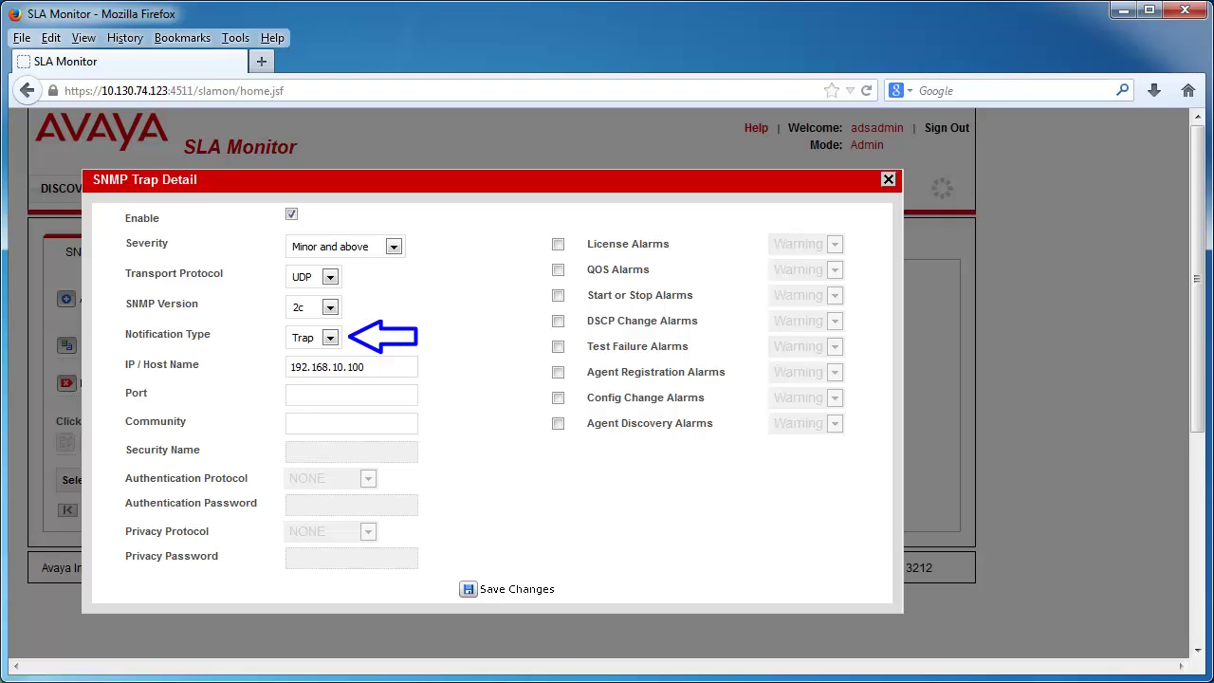
key(alt+Down)
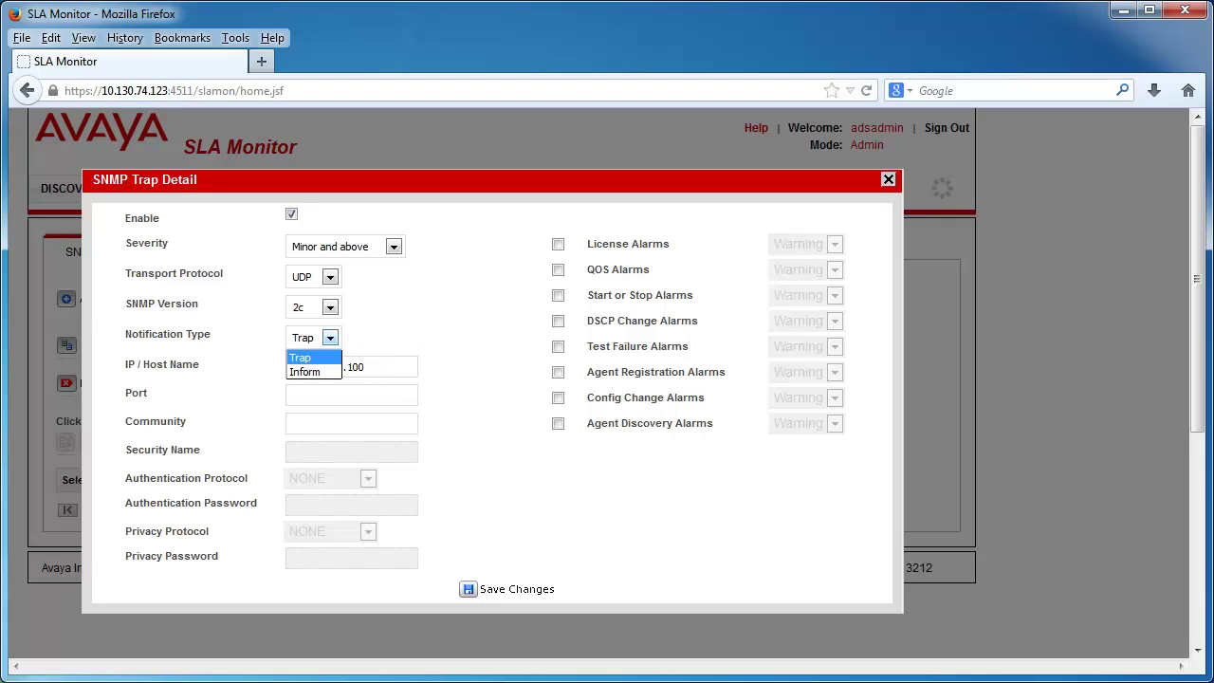
- Keep Trap as the notification type, set port 162 and community string Public
key(Return)
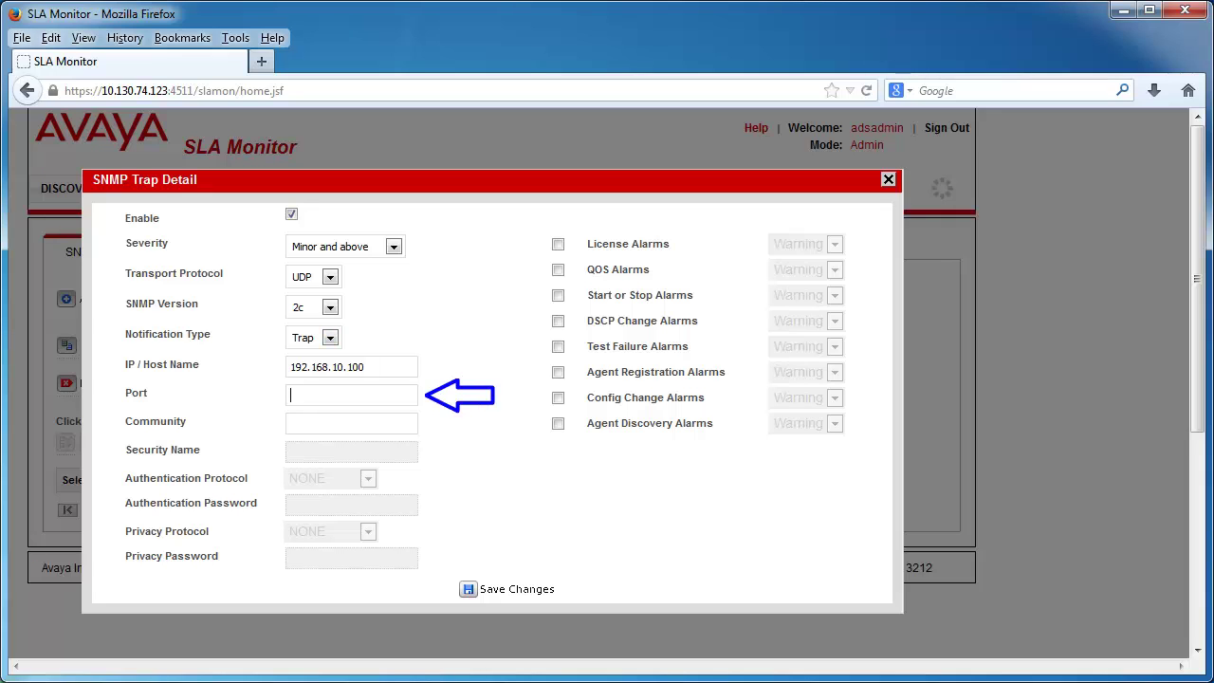
text(162)
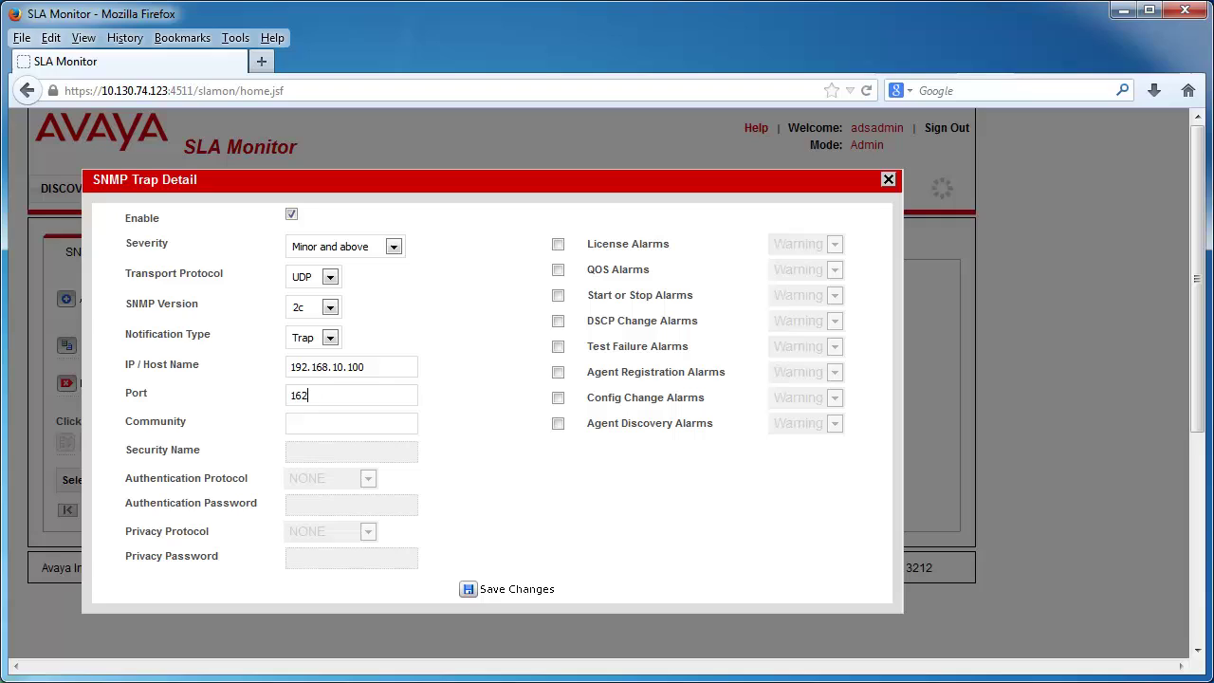
click(290, 423)
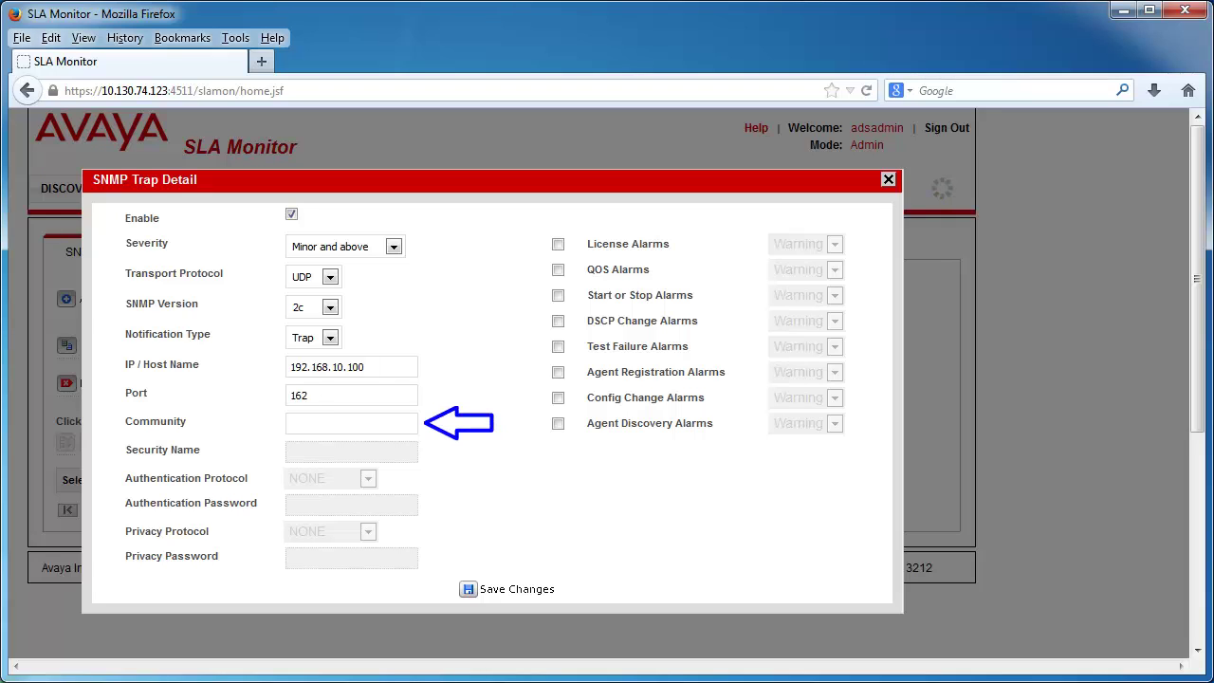
text(Public)
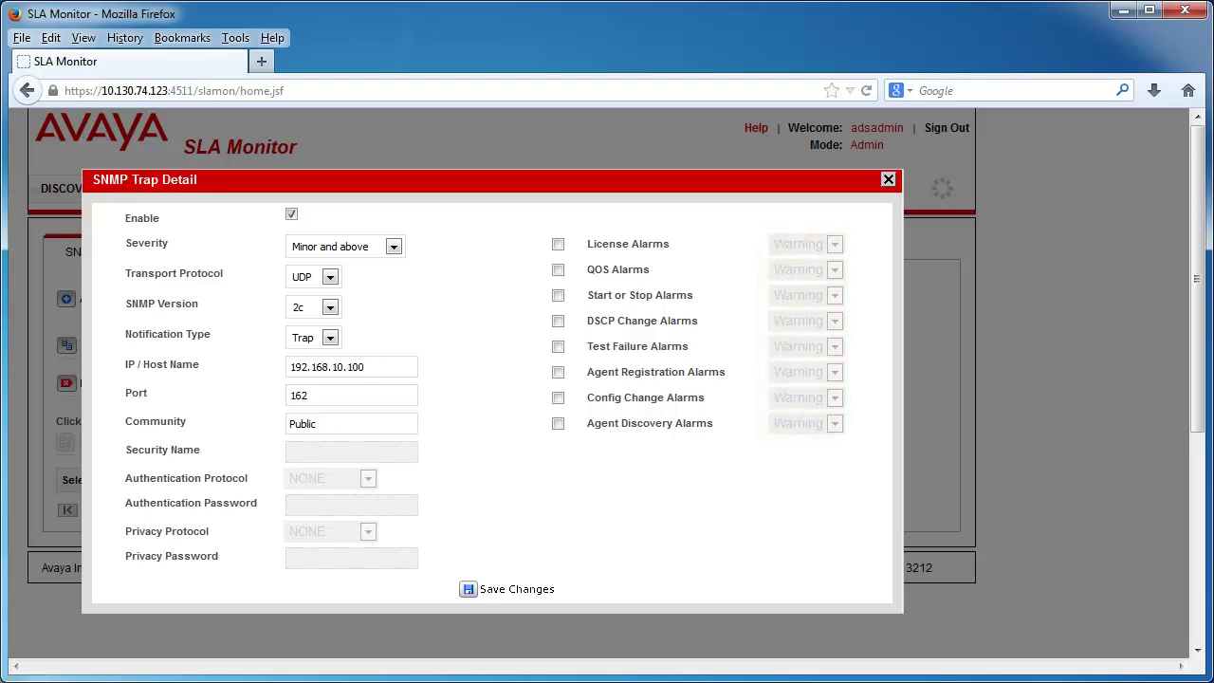
click(558, 244)
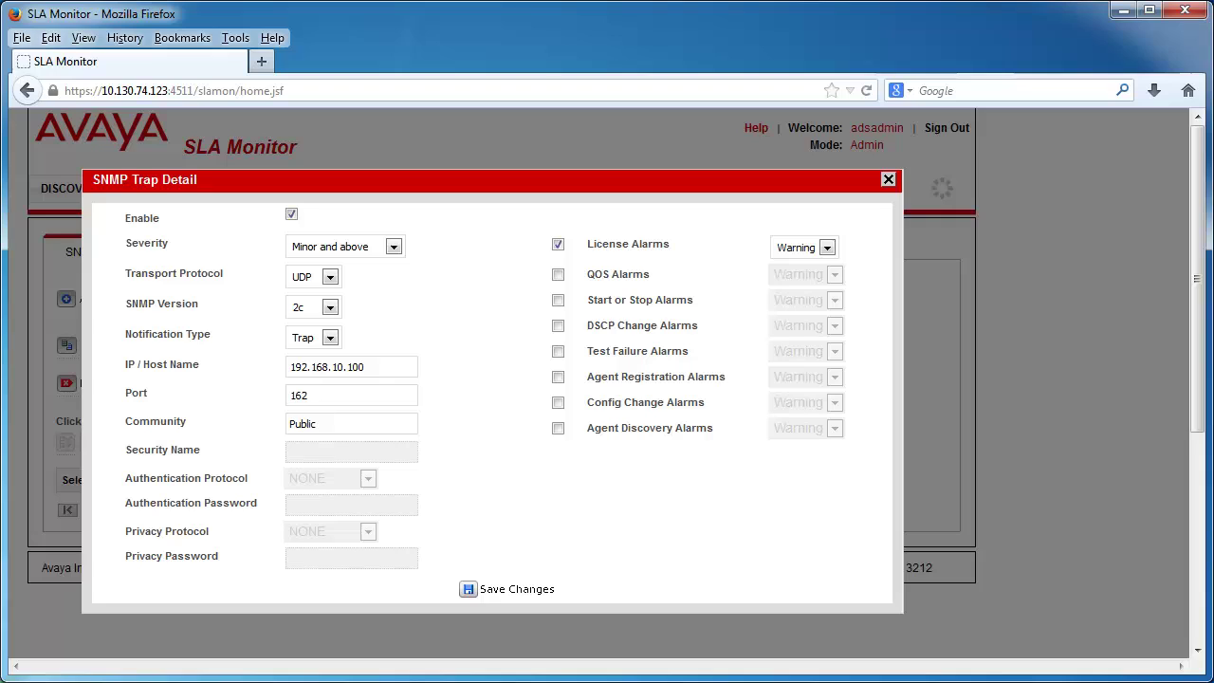
- Enable QOS Alarms and DSCP Change Alarms, both at Minor severity
click(558, 274)
click(827, 278)
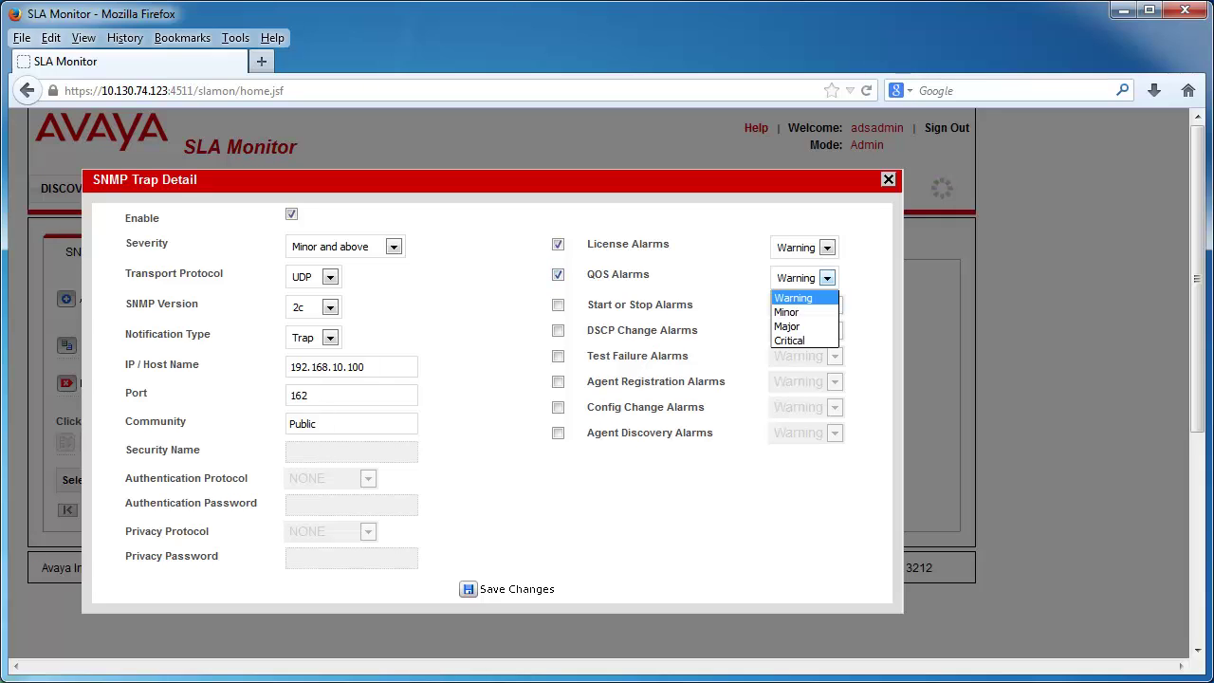
click(797, 314)
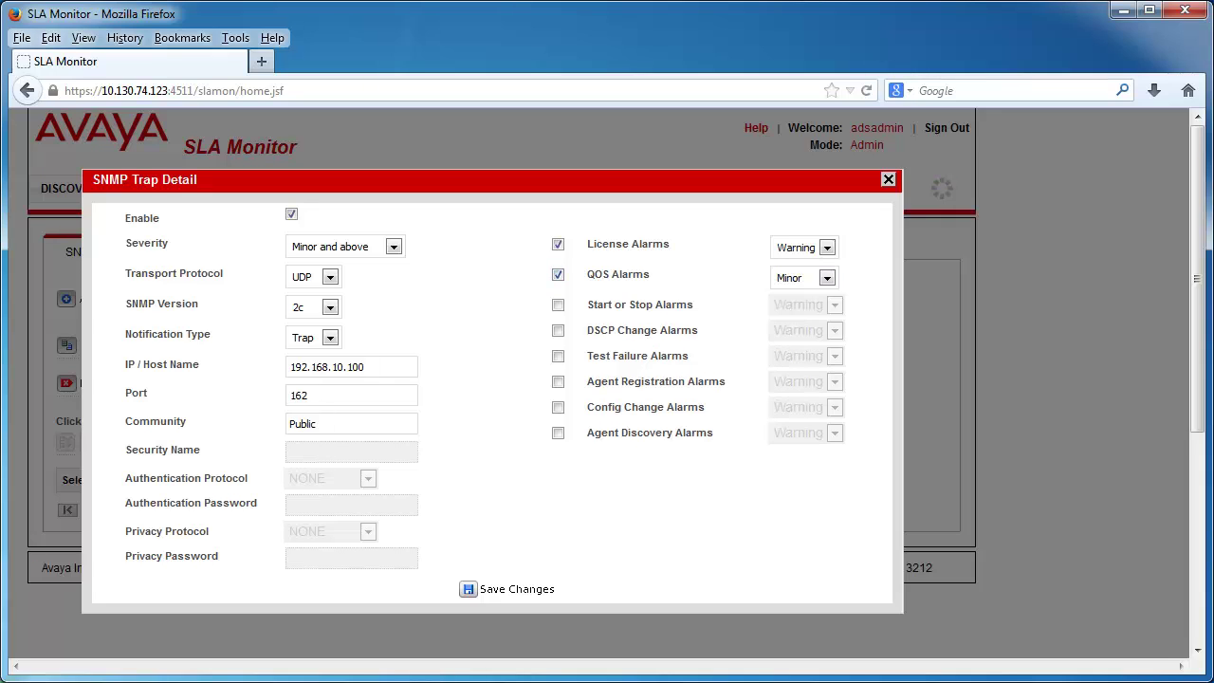
click(558, 330)
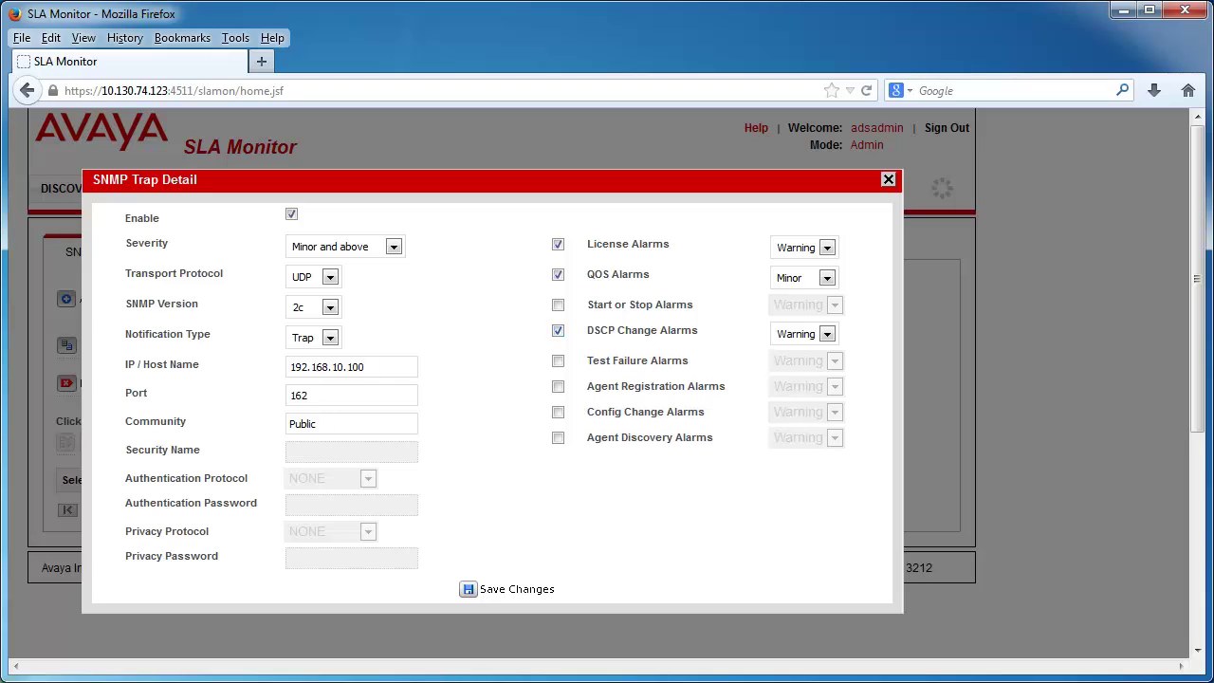
click(827, 334)
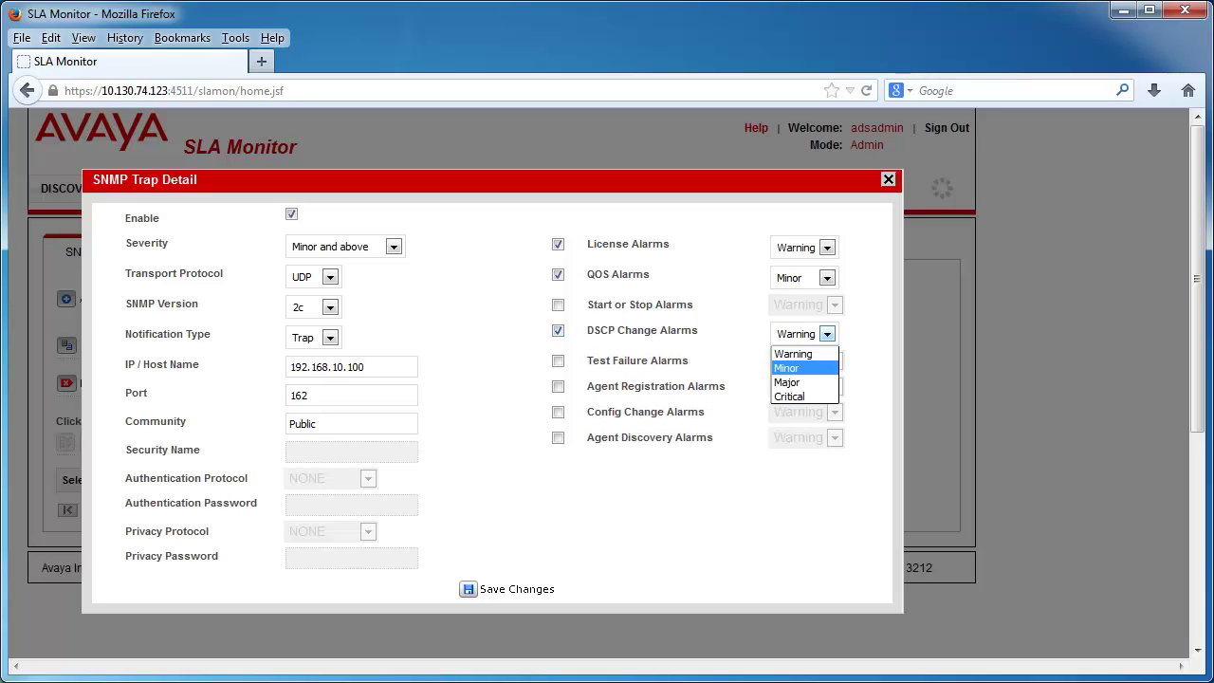
click(795, 366)
- Enable Agent Discovery Alarms at Major severity and save the trap destination
click(557, 437)
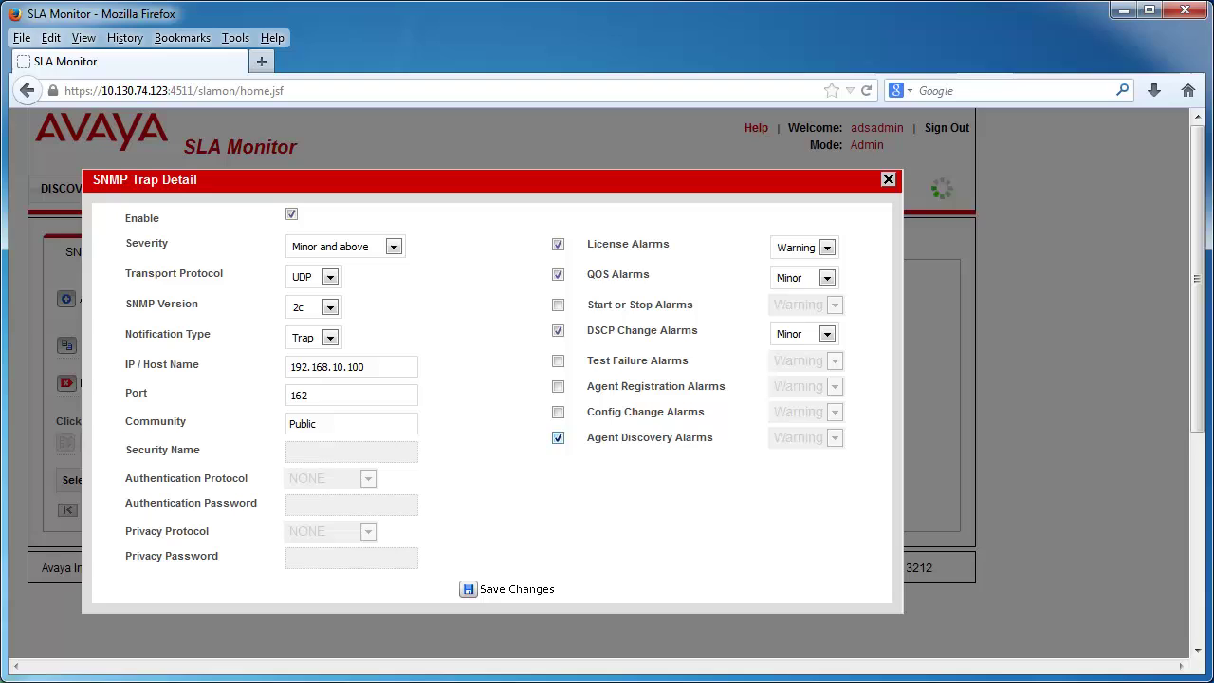
click(827, 441)
click(797, 489)
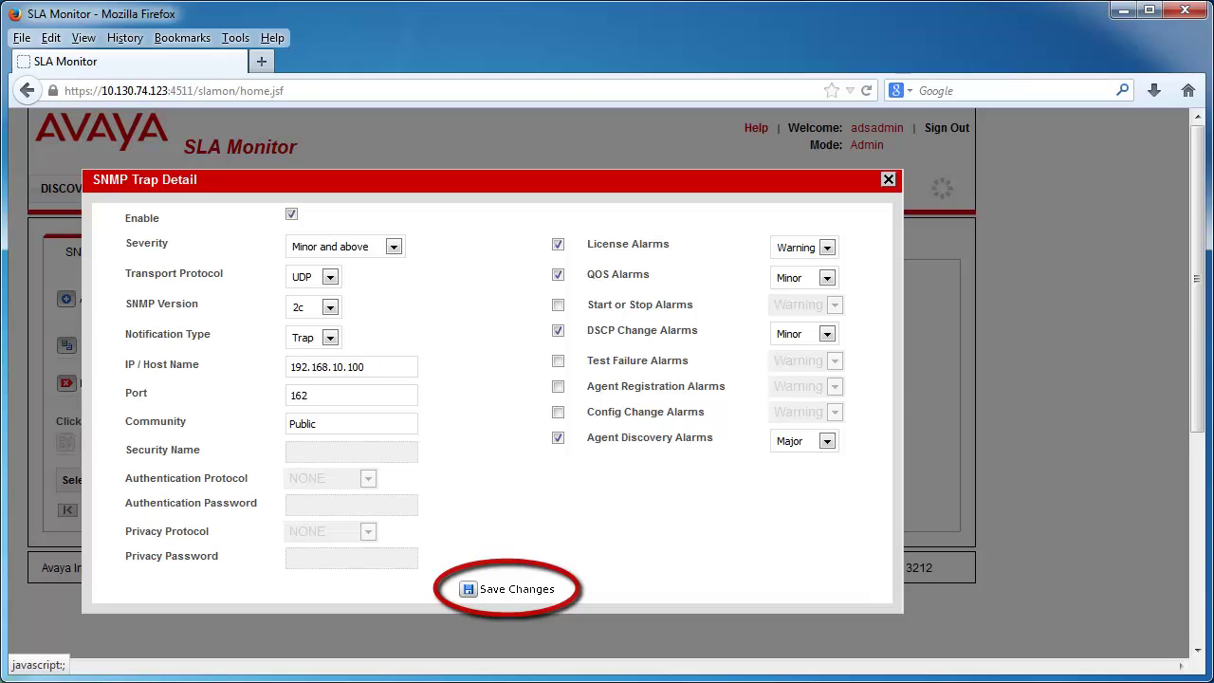
click(517, 589)
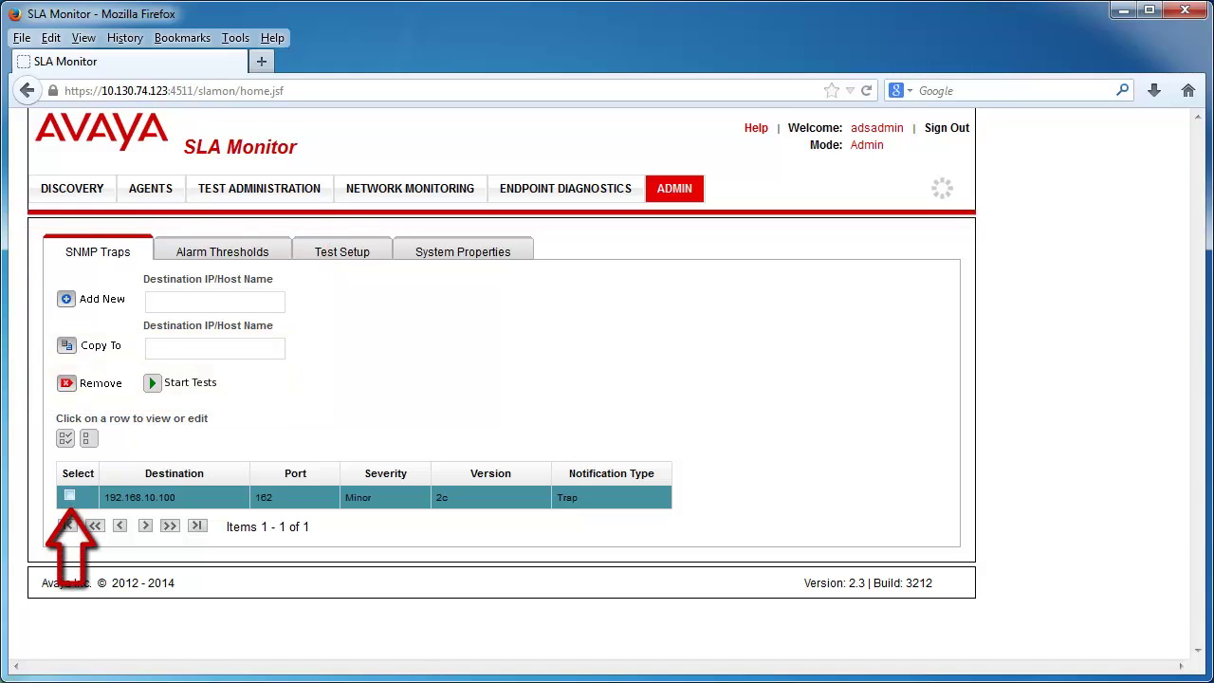
- Send test alarms to 192.168.10.100, then copy its settings to new destination 192.168.20.200
click(69, 495)
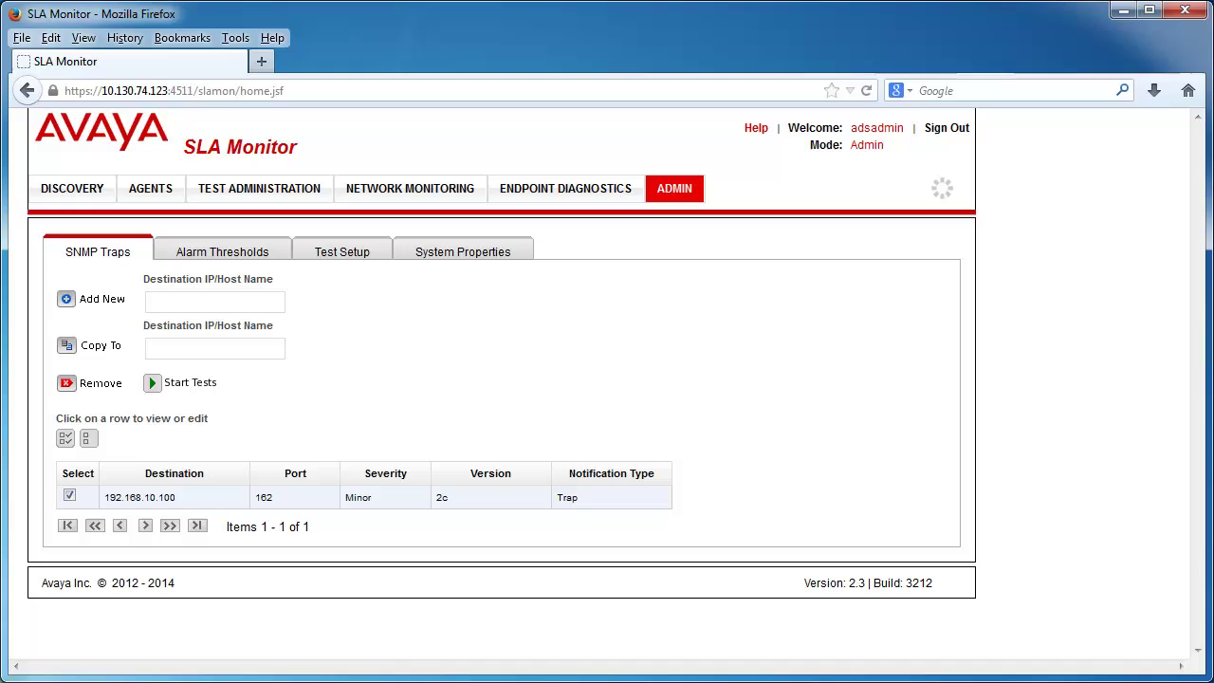
click(152, 384)
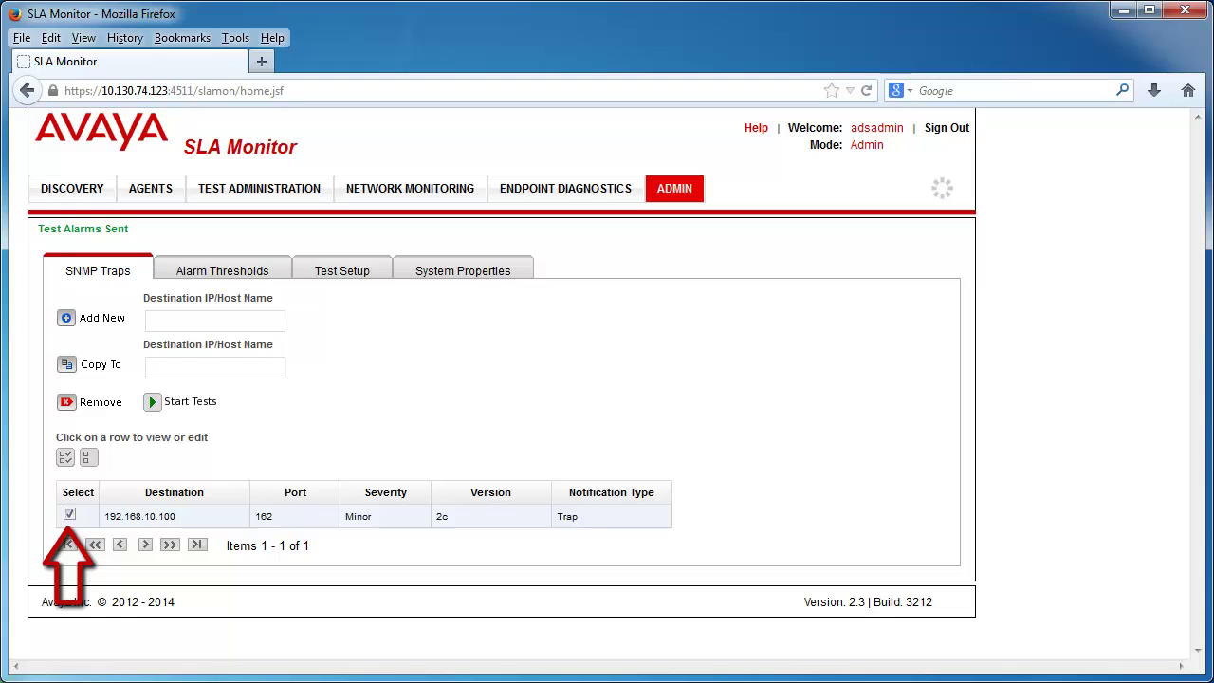
text(192.16)
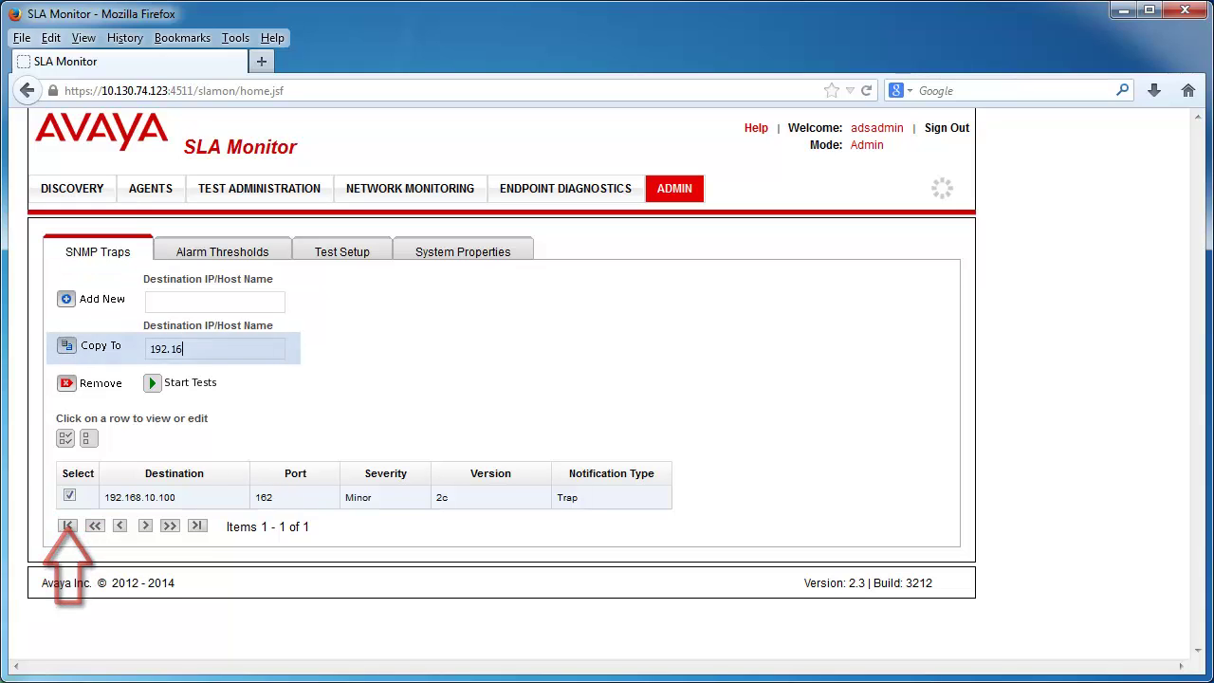
text(8.20.200)
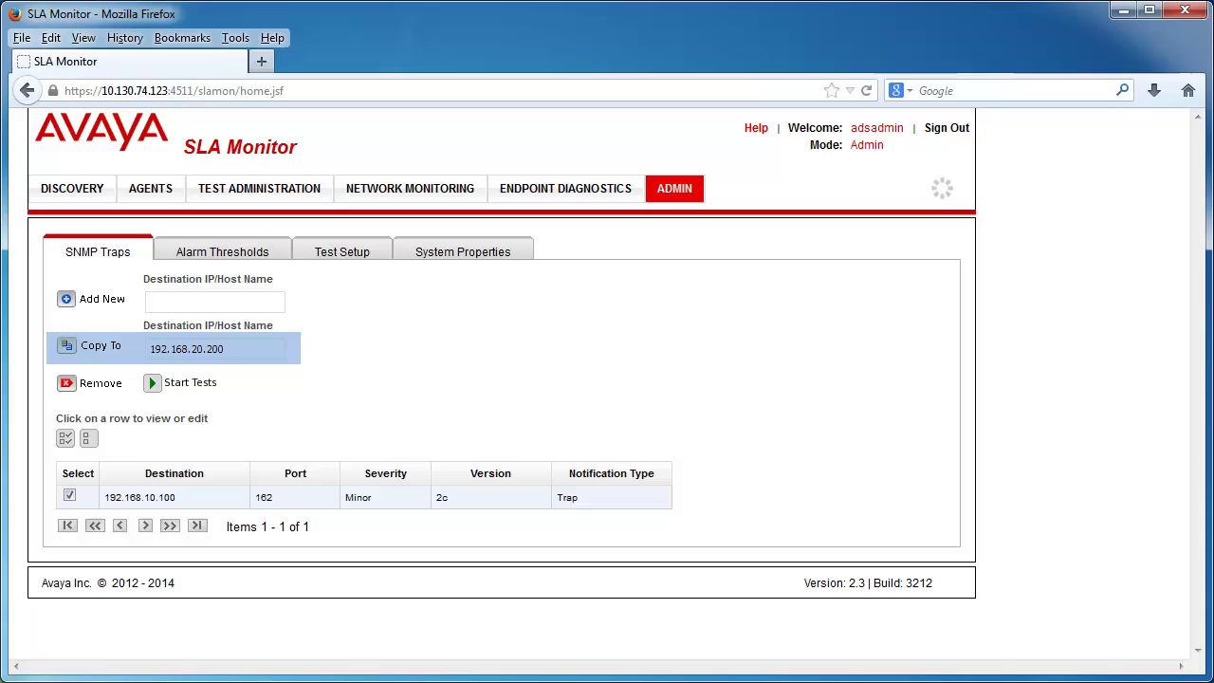
click(90, 345)
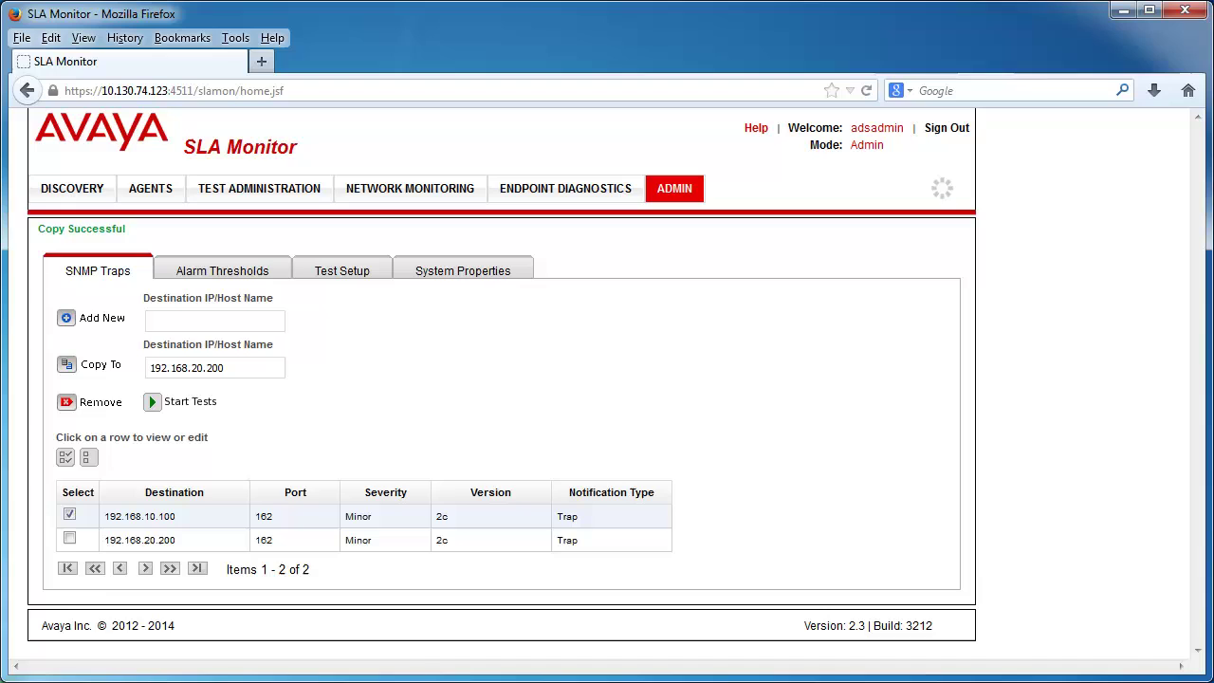
- Remove the copied 192.168.20.200 trap destination from the list
click(140, 540)
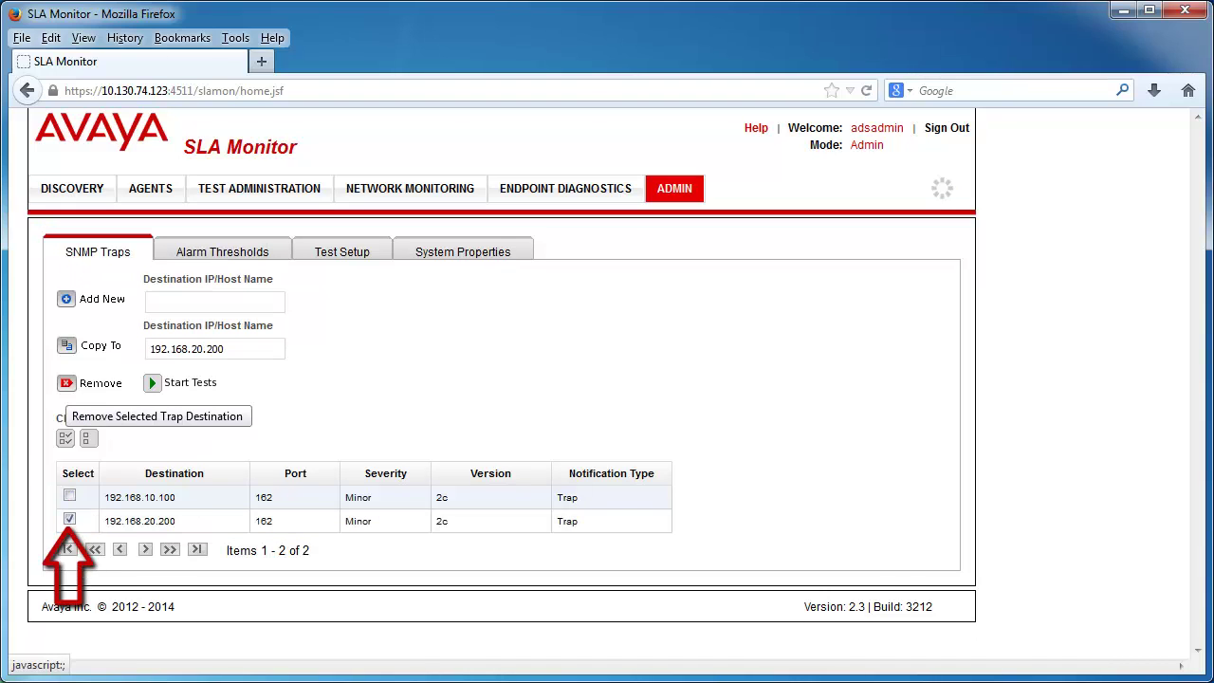
click(101, 382)
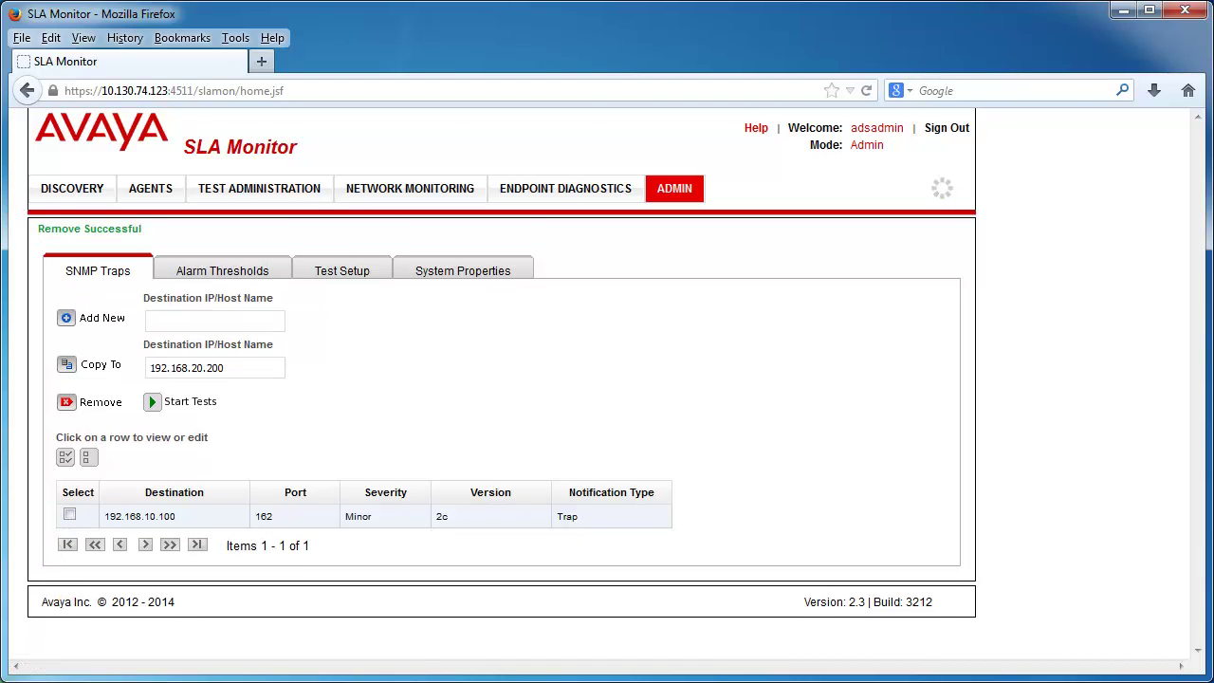